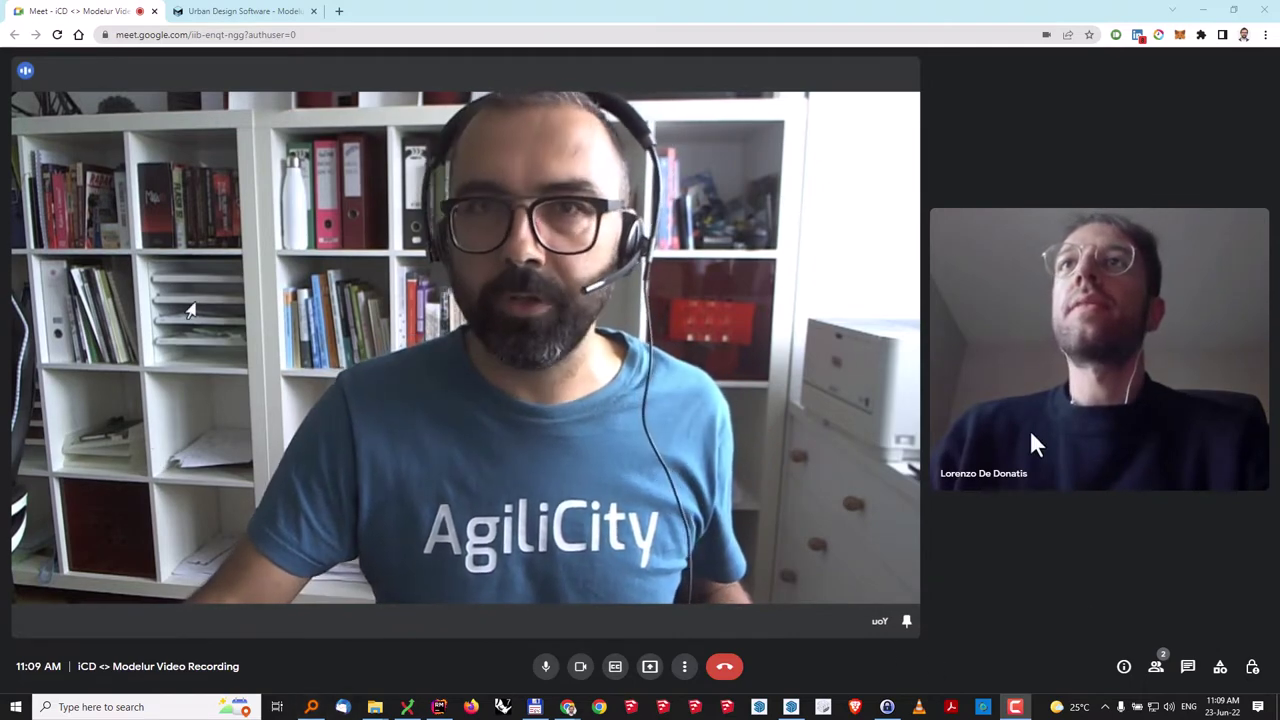
Step: Pin the other participant's video, then return to side-by-side tiles with your own video pinned
{"action": "mouse_move", "coordinate": [1031, 437]}
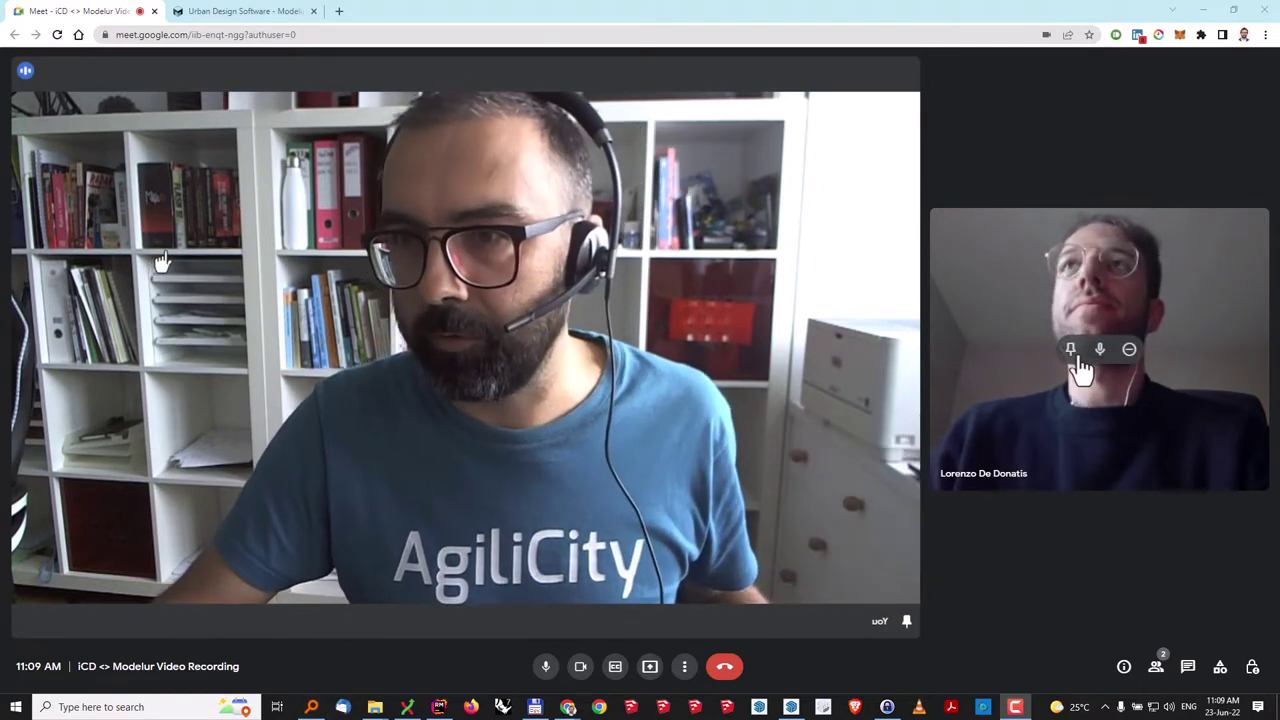
{"action": "left_click", "coordinate": [1070, 349]}
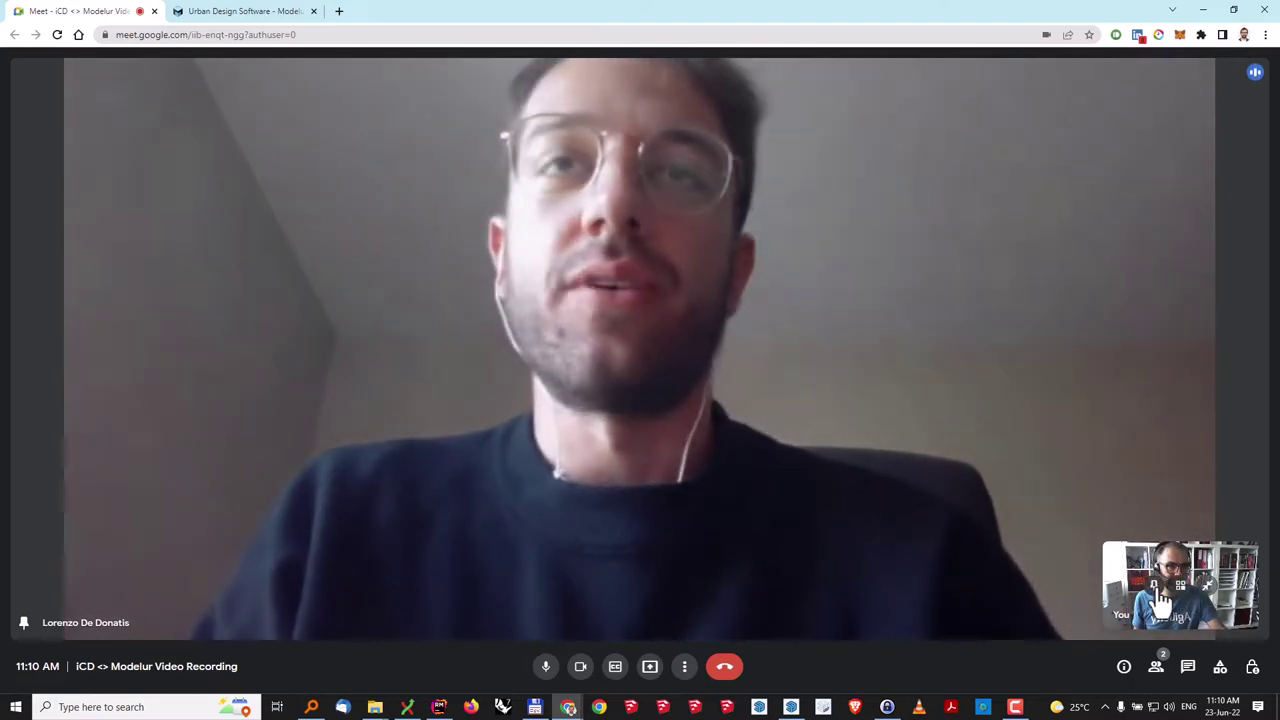
{"action": "left_click", "coordinate": [1156, 588]}
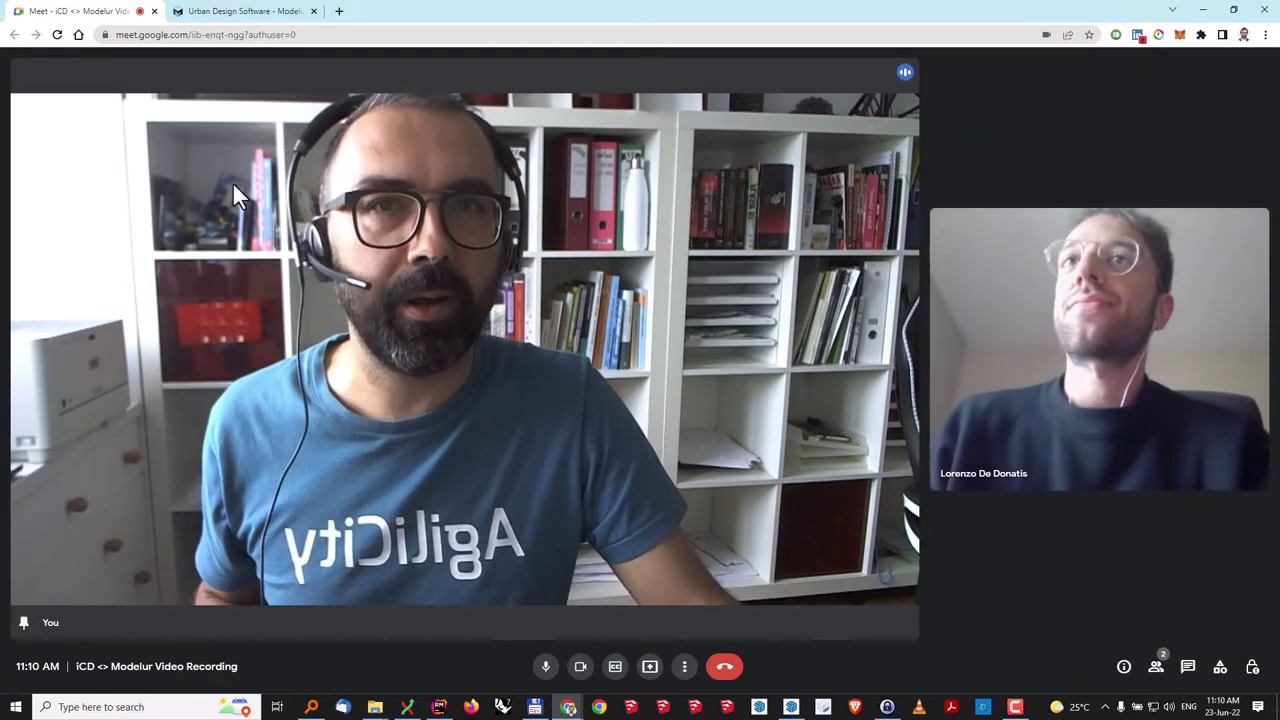
Step: Switch from the Meet call to the Modelur website tab to present modelur.com
{"action": "left_click", "coordinate": [241, 12]}
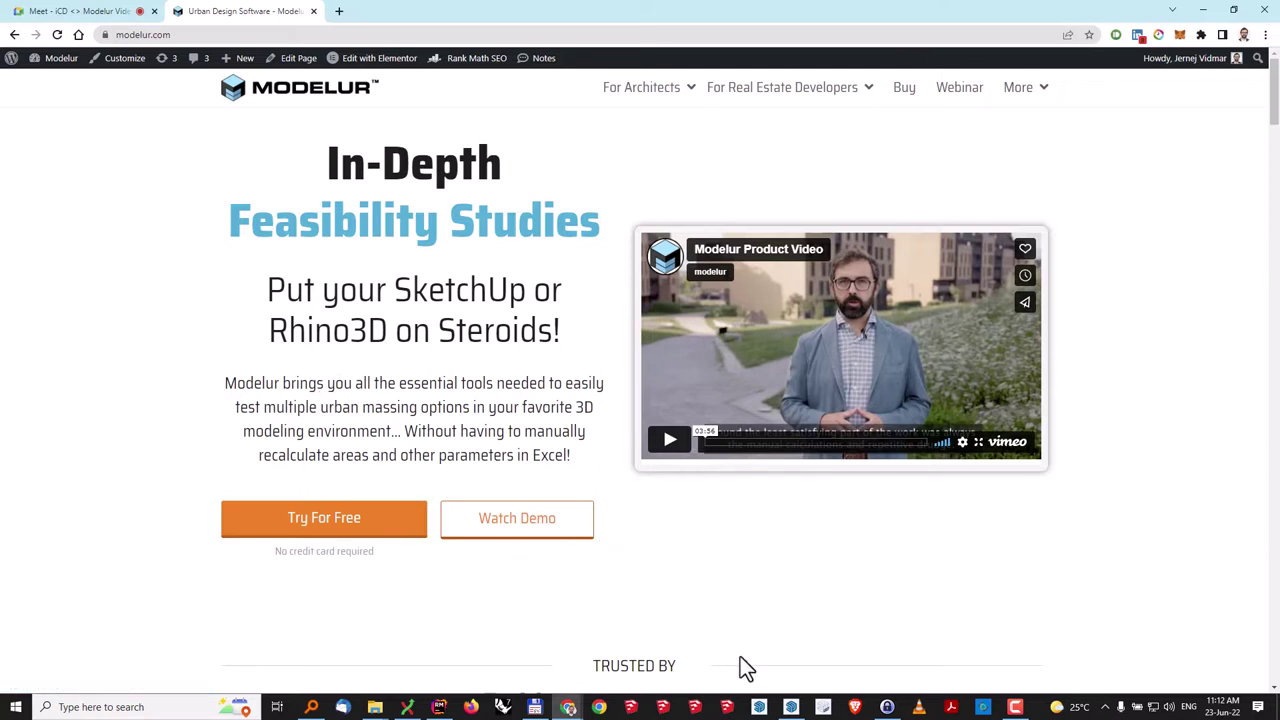
Step: Bring up the Ljubljana model in SketchUp, orbit around the site and select the blue office tower
{"action": "left_click", "coordinate": [791, 707]}
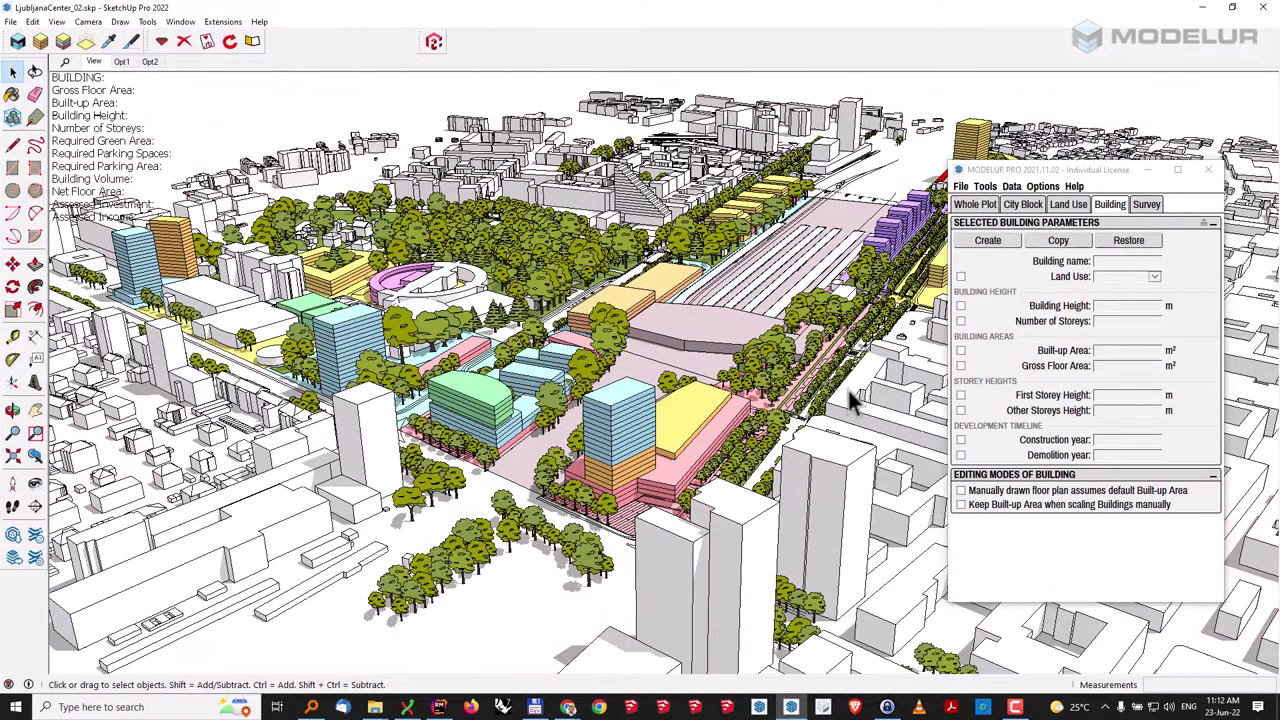
{"action": "middle_click_drag", "start_coordinate": [665, 355], "coordinate": [520, 350]}
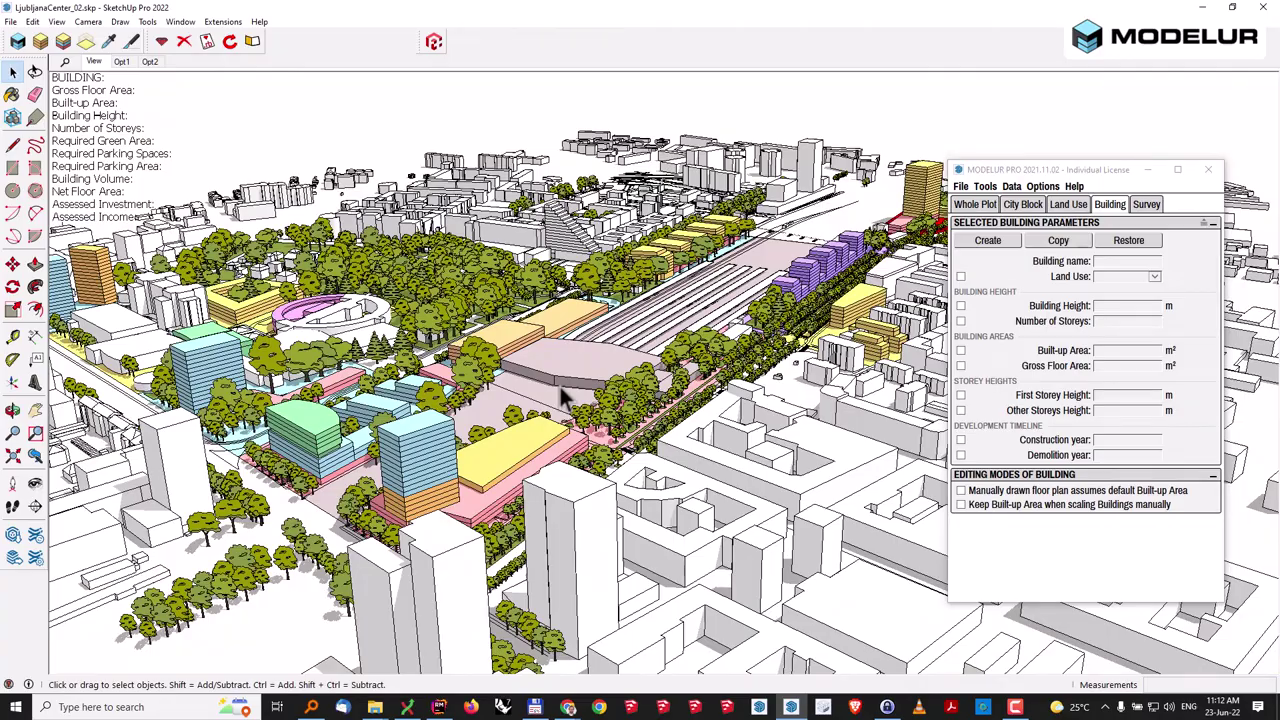
{"action": "middle_click_drag", "start_coordinate": [486, 432], "coordinate": [358, 350]}
{"action": "left_click", "coordinate": [538, 424]}
{"action": "left_click", "coordinate": [358, 350]}
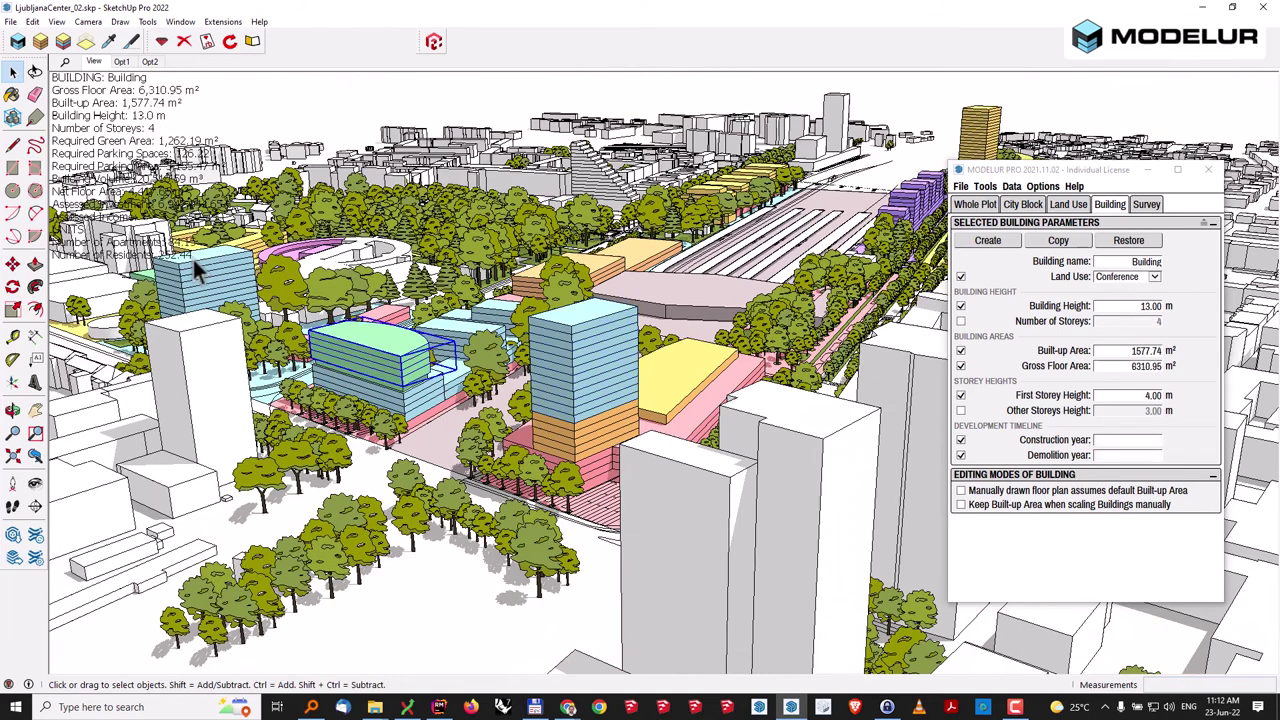
{"action": "left_click", "coordinate": [578, 375]}
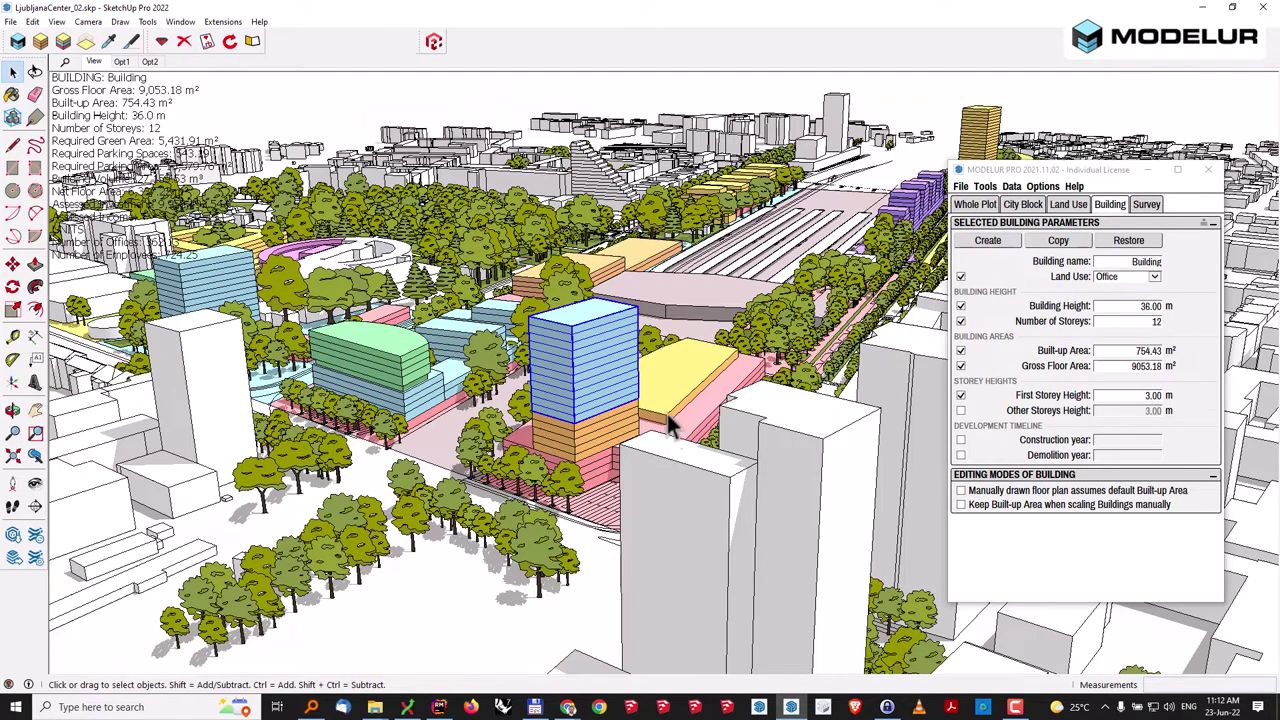
{"action": "middle_click_drag", "start_coordinate": [580, 337], "coordinate": [560, 378]}
Step: Scale the blue tower's height down to 0.50
{"action": "key", "text": "s"}
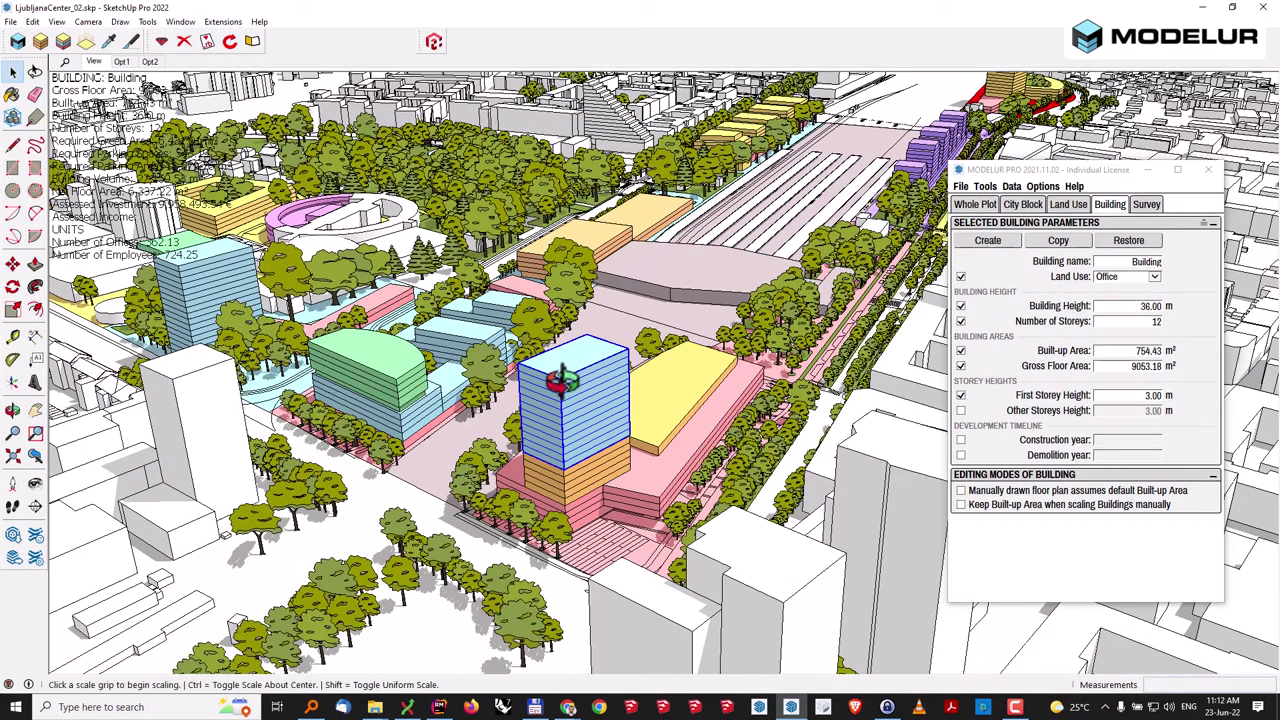
{"action": "left_click", "coordinate": [574, 357]}
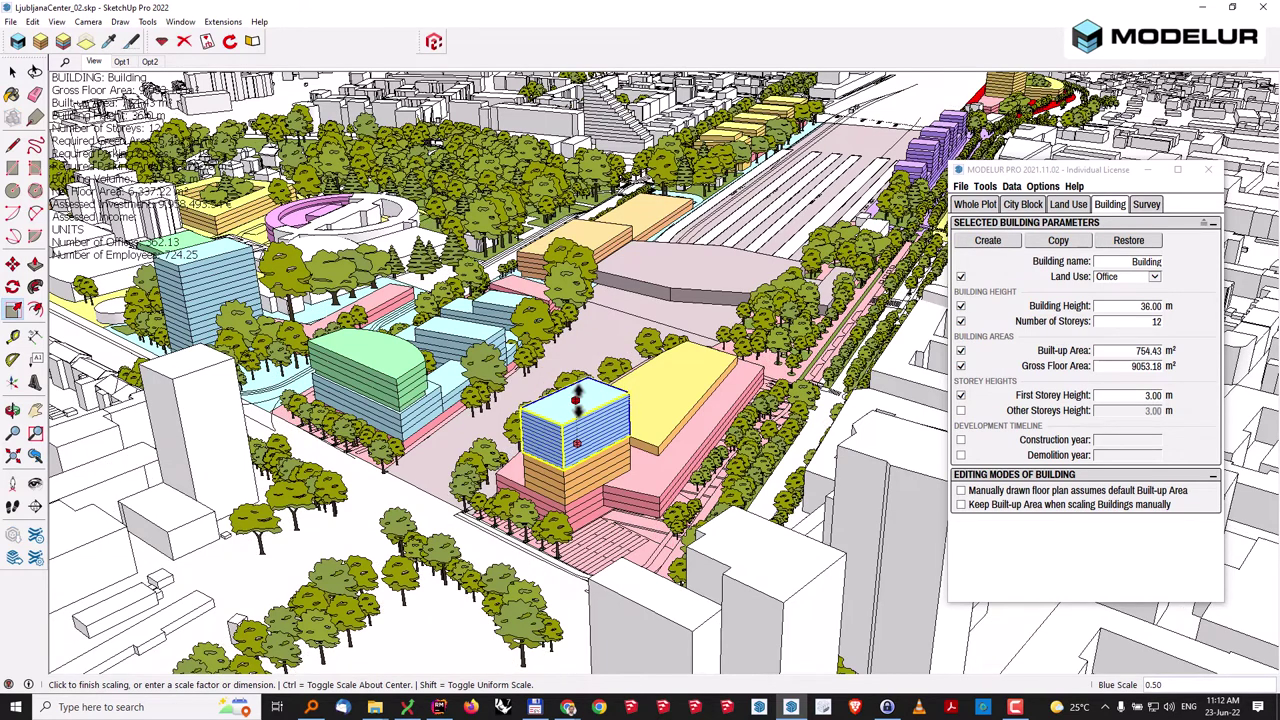
{"action": "left_click", "coordinate": [578, 450]}
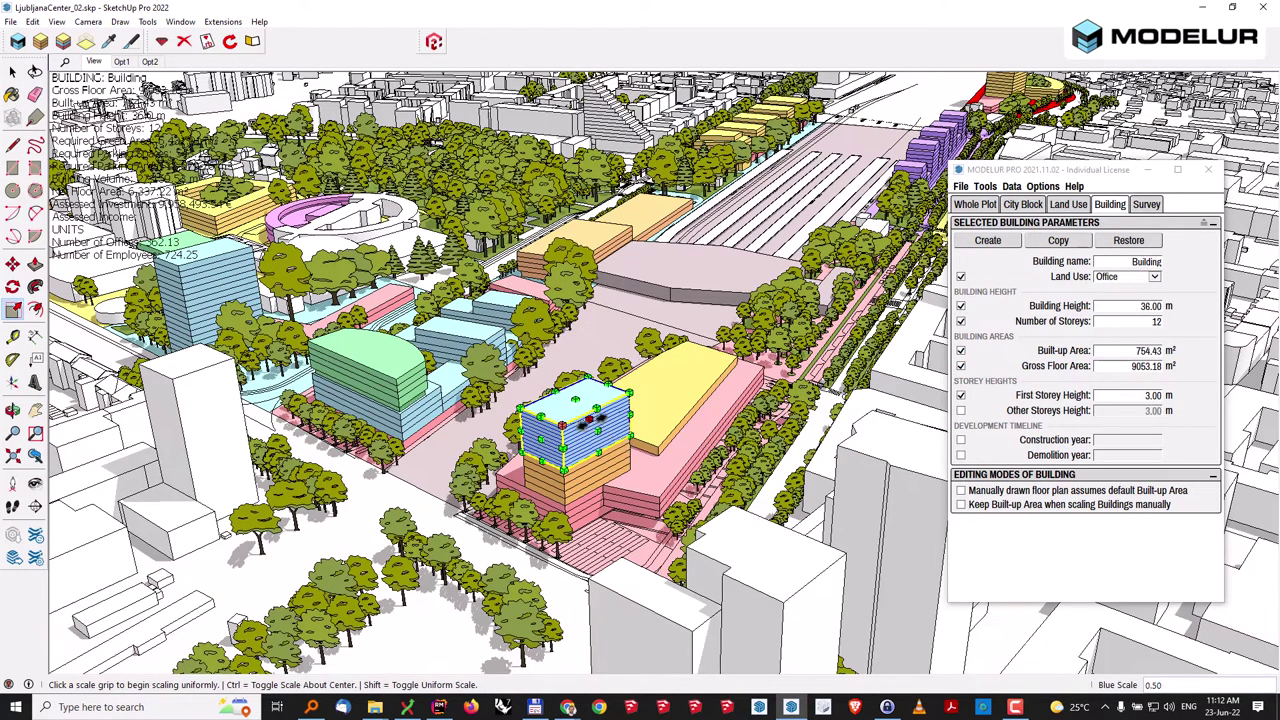
{"action": "key", "text": "space"}
Step: Set the blue tower's Number of Storeys to 12 in the Modelur Building tab
{"action": "scroll", "coordinate": [582, 418], "scroll_direction": "up", "scroll_amount": 3}
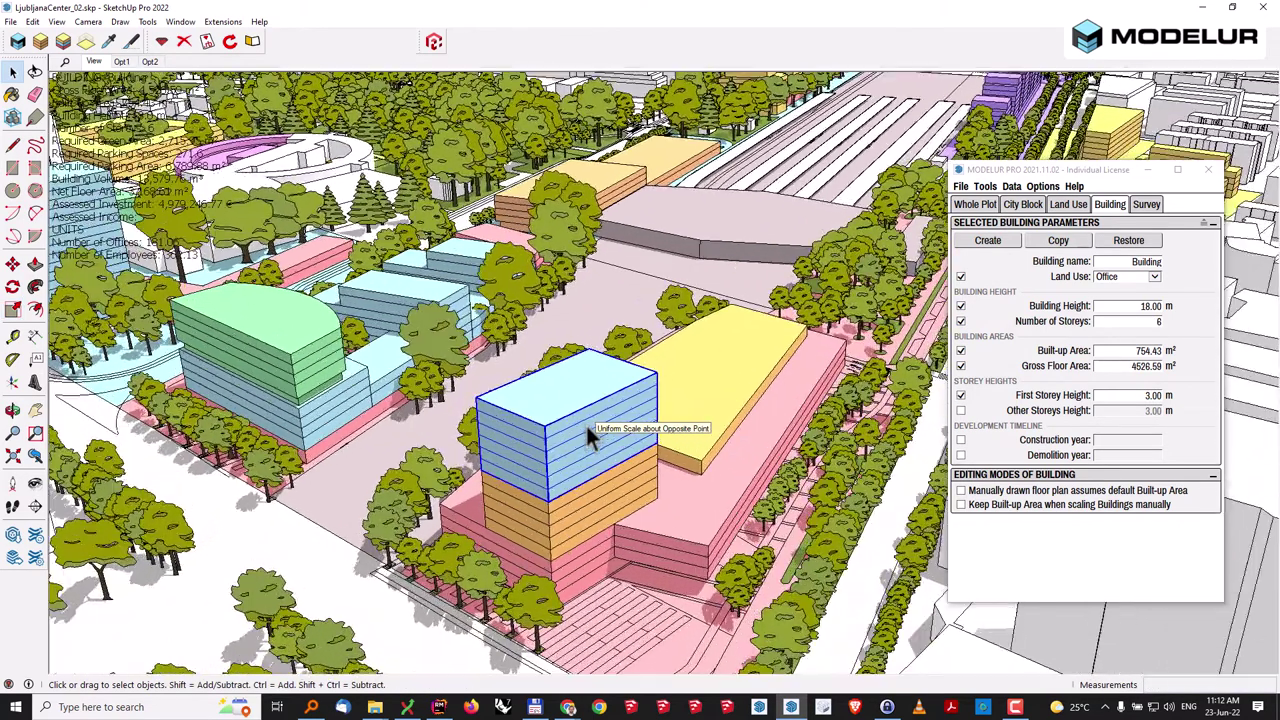
{"action": "scroll", "coordinate": [571, 385], "scroll_direction": "down", "scroll_amount": 1}
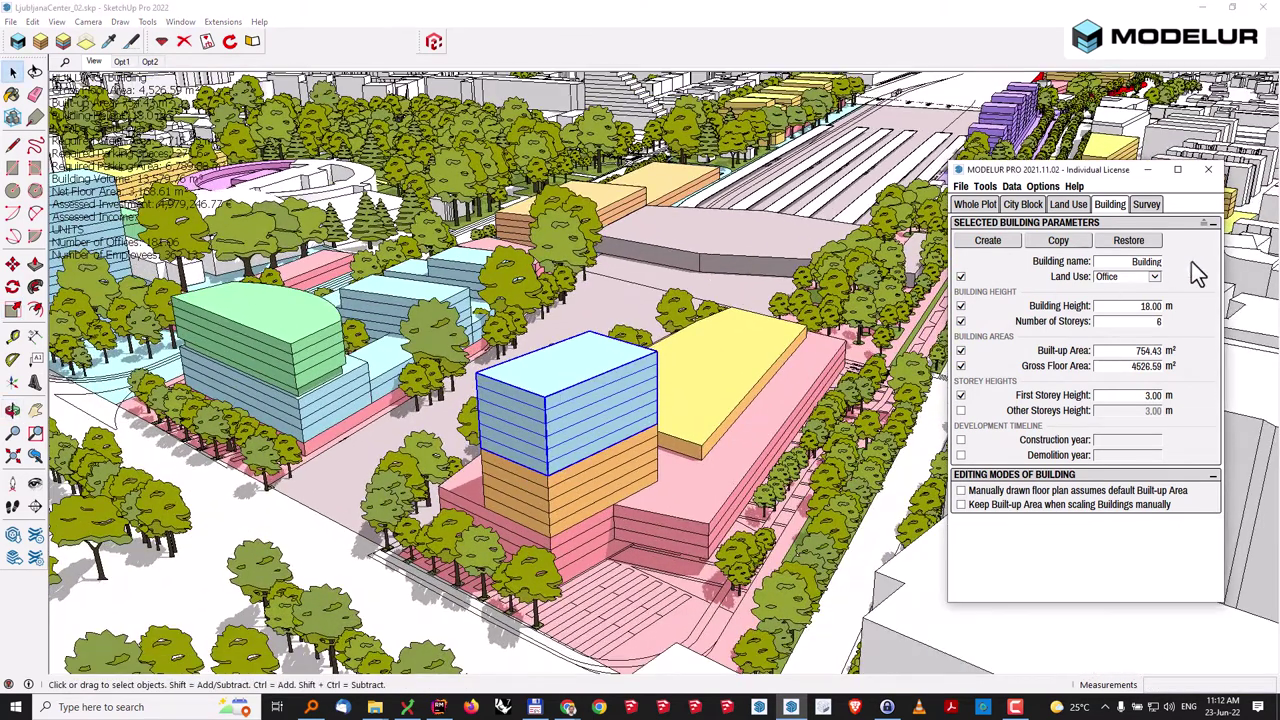
{"action": "double_click", "coordinate": [1133, 321]}
{"action": "type", "text": "12"}
{"action": "key", "text": "Return"}
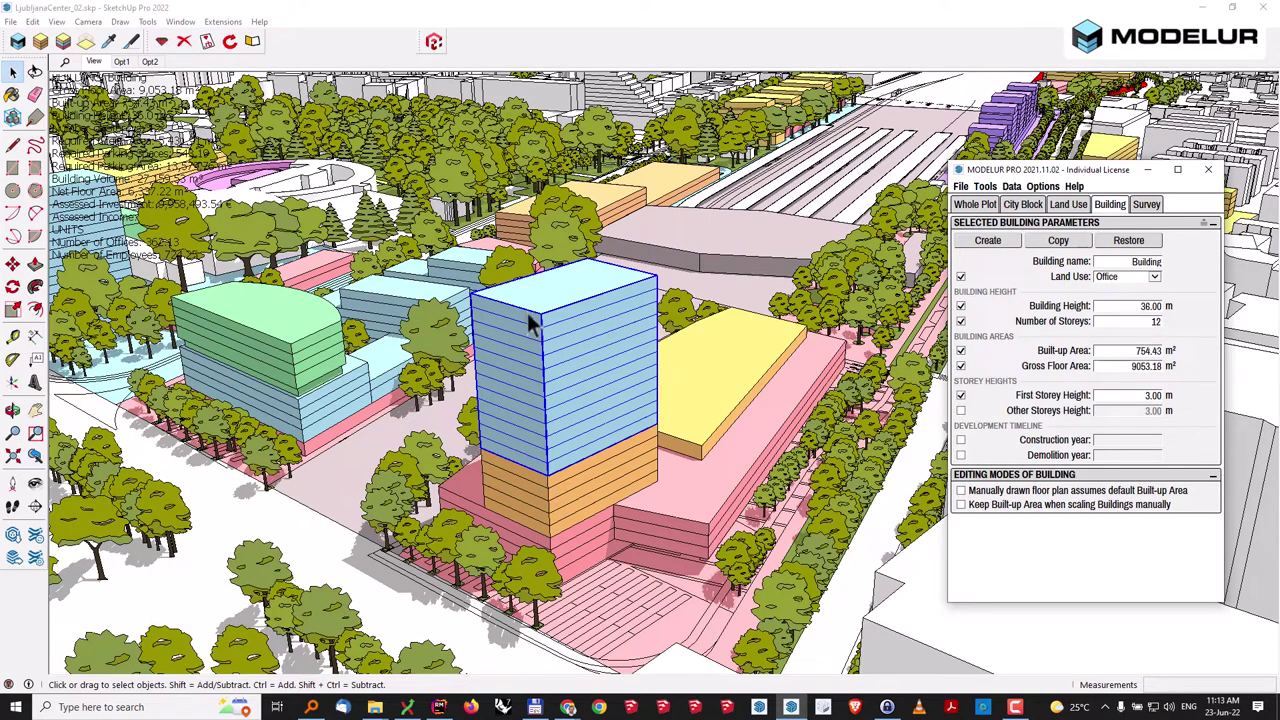
Step: Compare design options by switching from the Opt1 scene to the Opt2 scene
{"action": "left_click", "coordinate": [122, 62]}
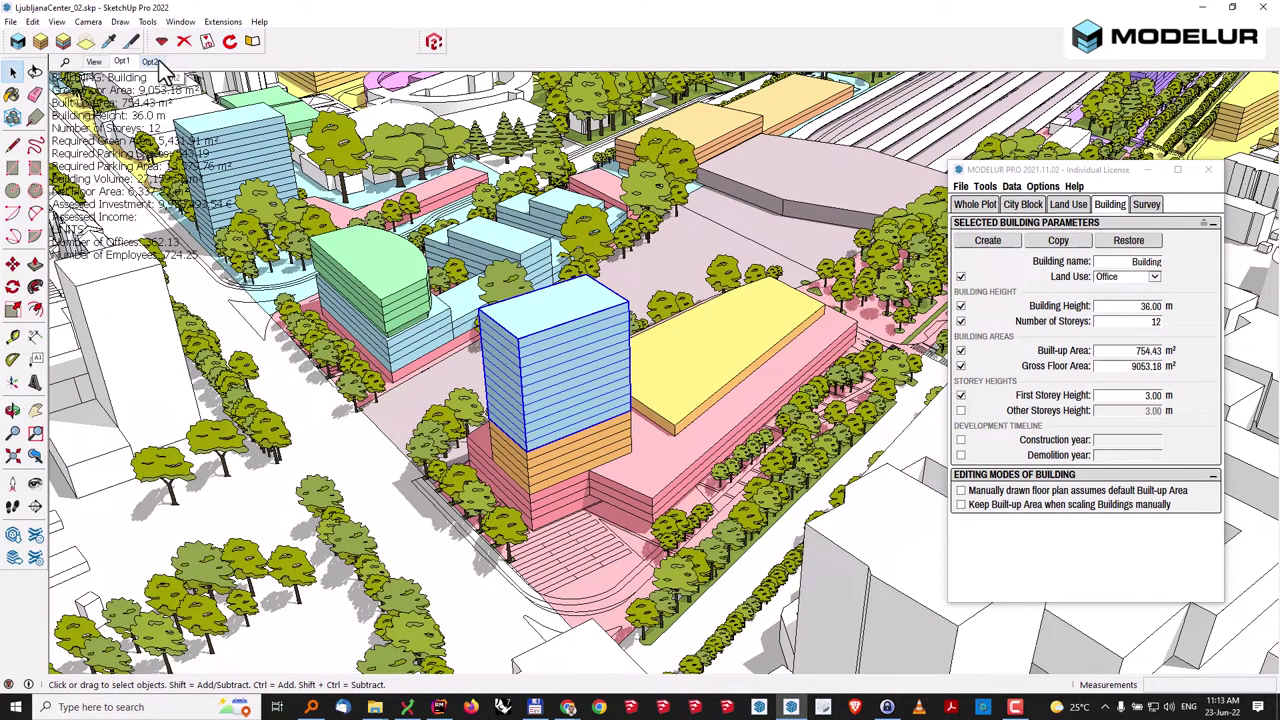
{"action": "left_click", "coordinate": [152, 62]}
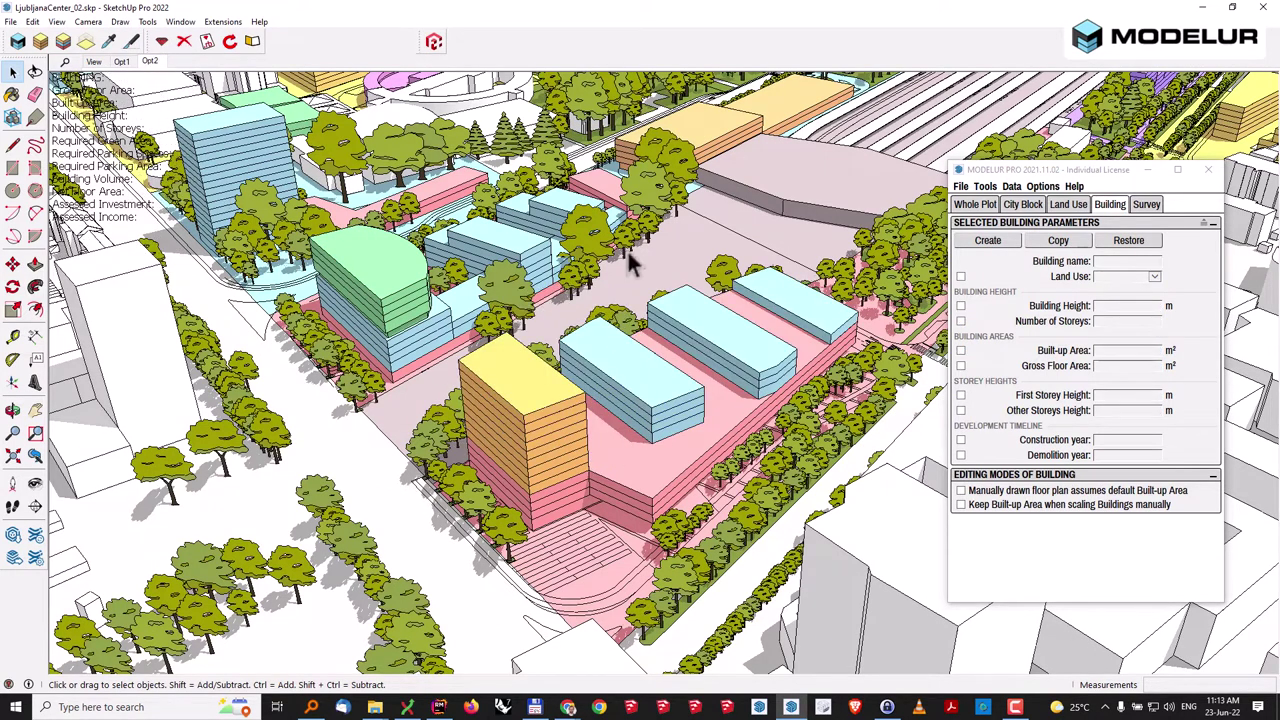
{"action": "left_click", "coordinate": [966, 247]}
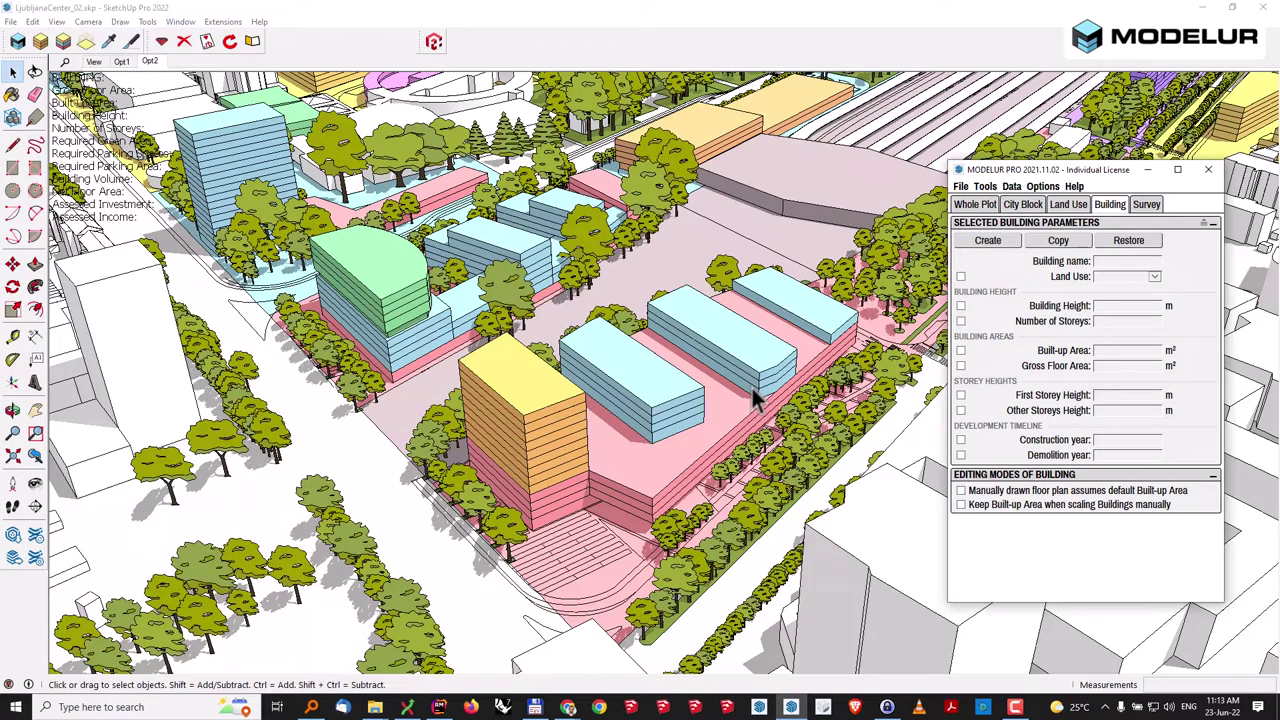
Step: Send the Modelur data to Excel and snap SketchUp to the left half beside it
{"action": "left_click", "coordinate": [1012, 188]}
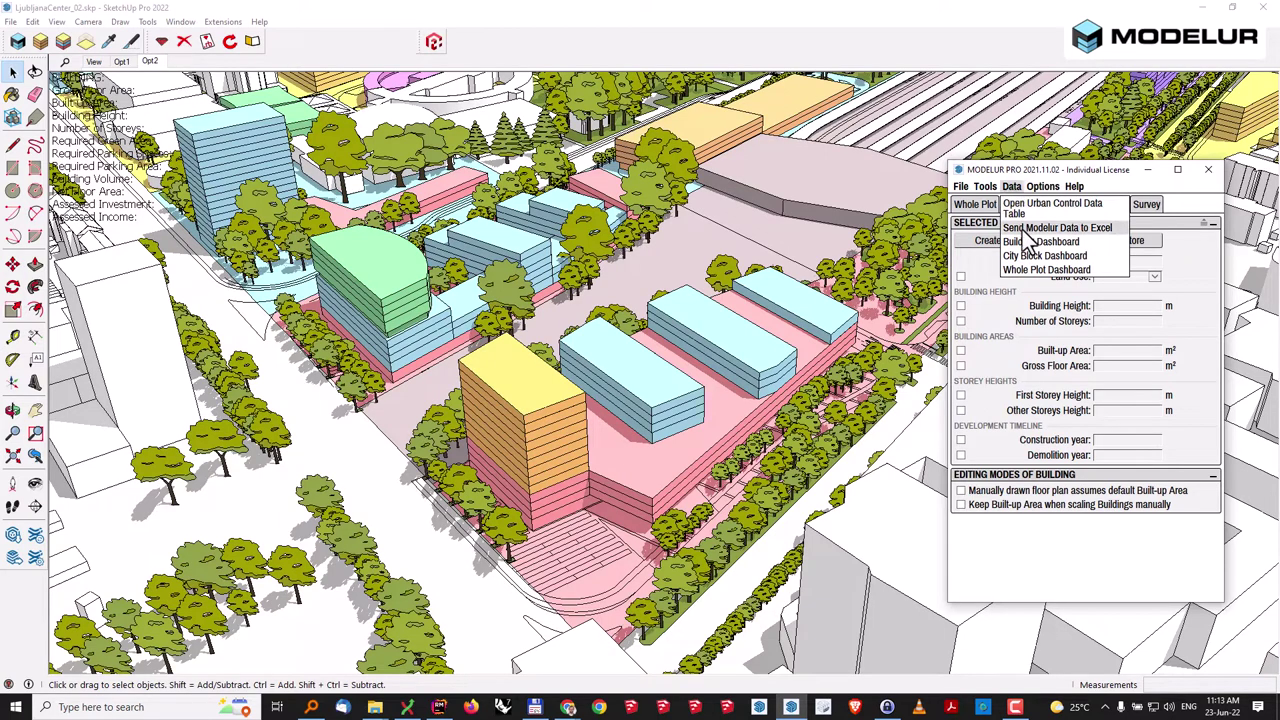
{"action": "left_click", "coordinate": [1022, 230]}
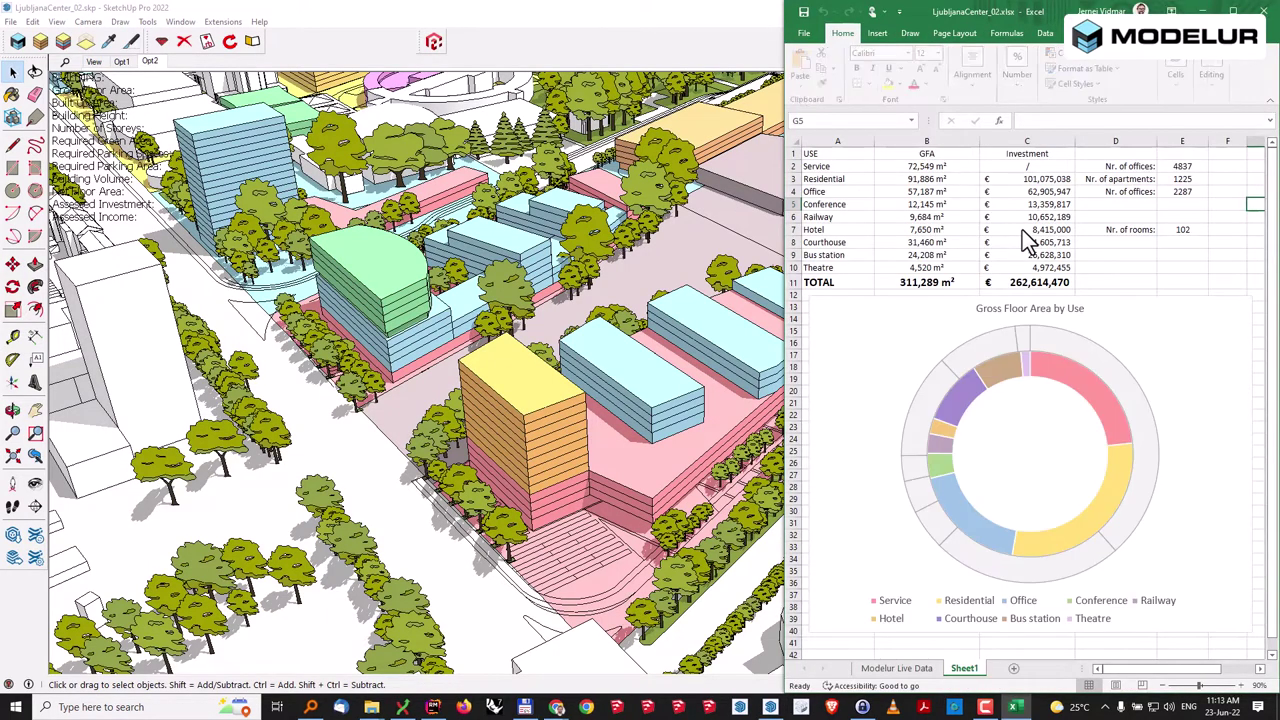
{"action": "left_click", "coordinate": [530, 66]}
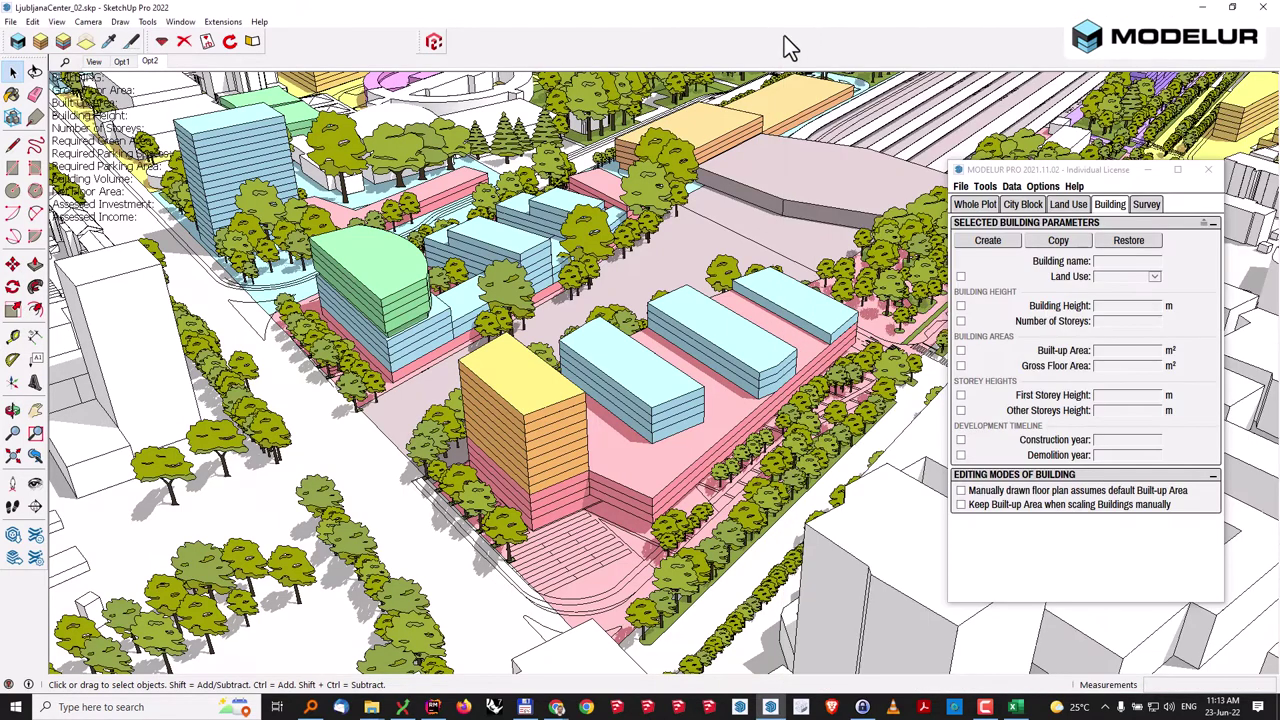
{"action": "key", "text": "super+Left"}
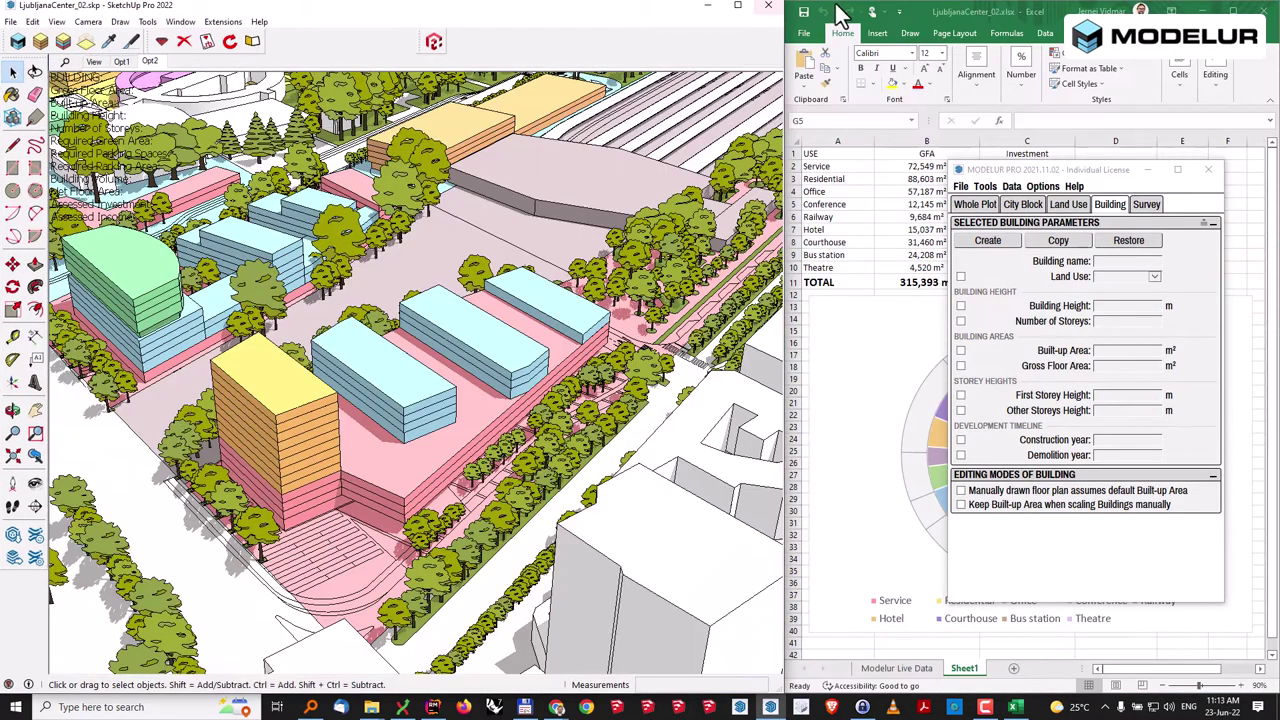
Step: Select the yellow hotel and set its Number of Storeys to 15
{"action": "left_click", "coordinate": [283, 412]}
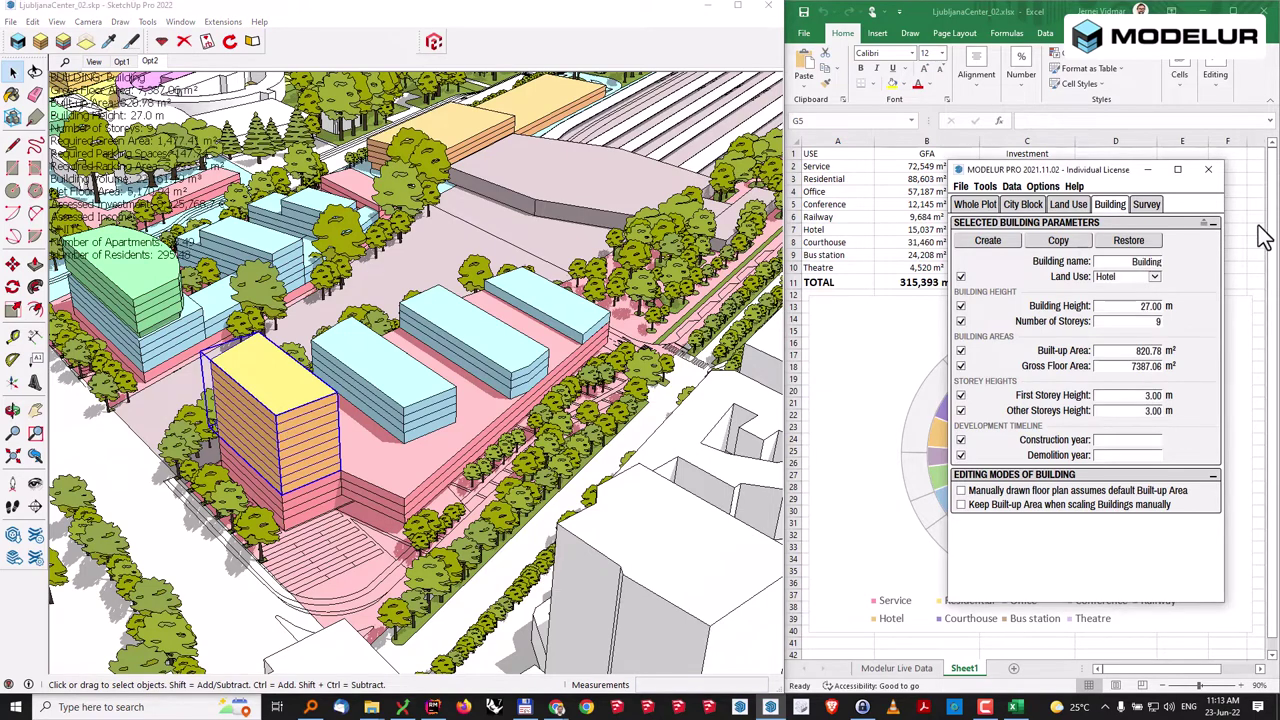
{"action": "mouse_move", "coordinate": [1112, 174]}
{"action": "left_mouse_down"}
{"action": "mouse_move", "coordinate": [676, 347]}
{"action": "mouse_move", "coordinate": [615, 407]}
{"action": "left_mouse_up"}
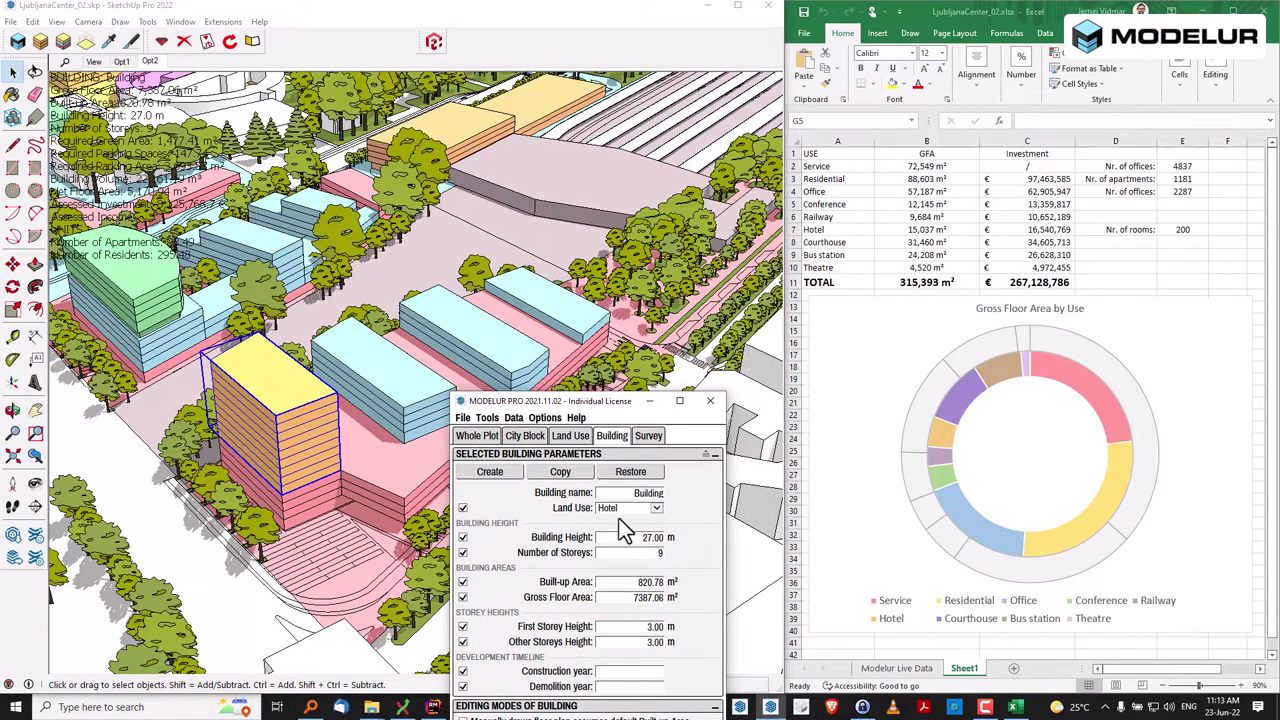
{"action": "left_click", "coordinate": [654, 553]}
{"action": "type", "text": "15"}
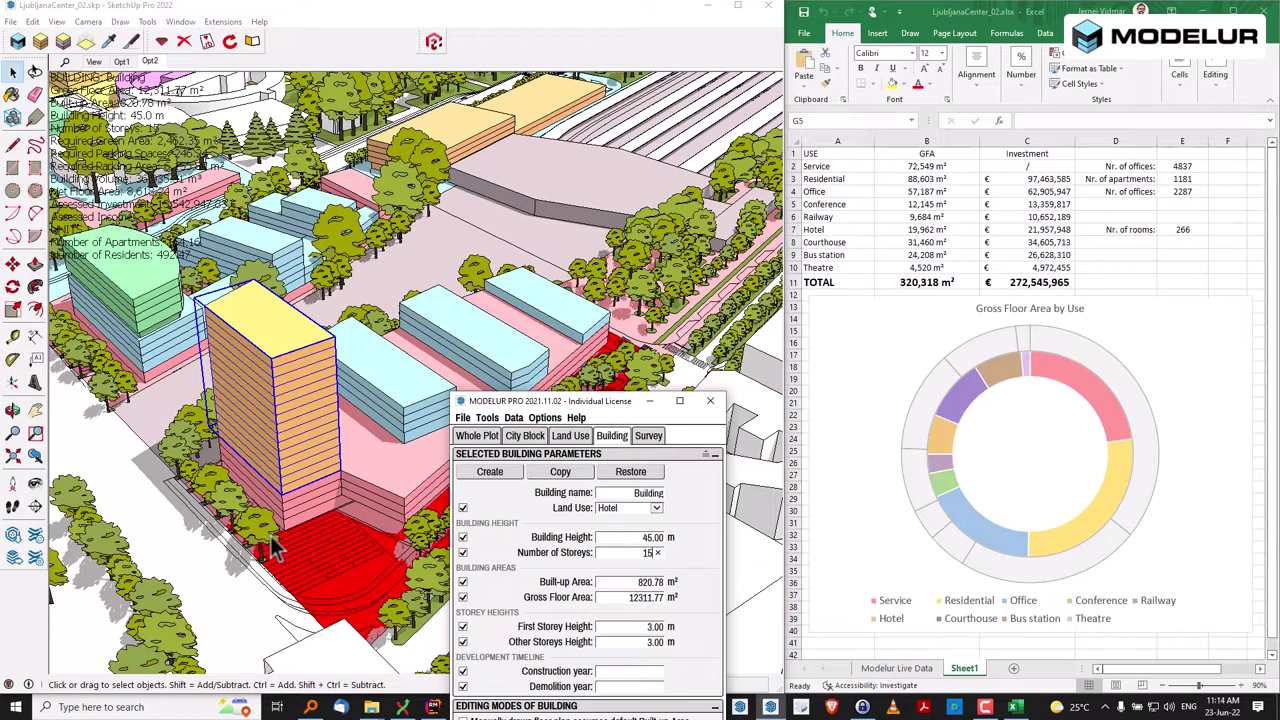
Step: Change the yellow tower's Land Use from Hotel to Residential
{"action": "left_click", "coordinate": [615, 511]}
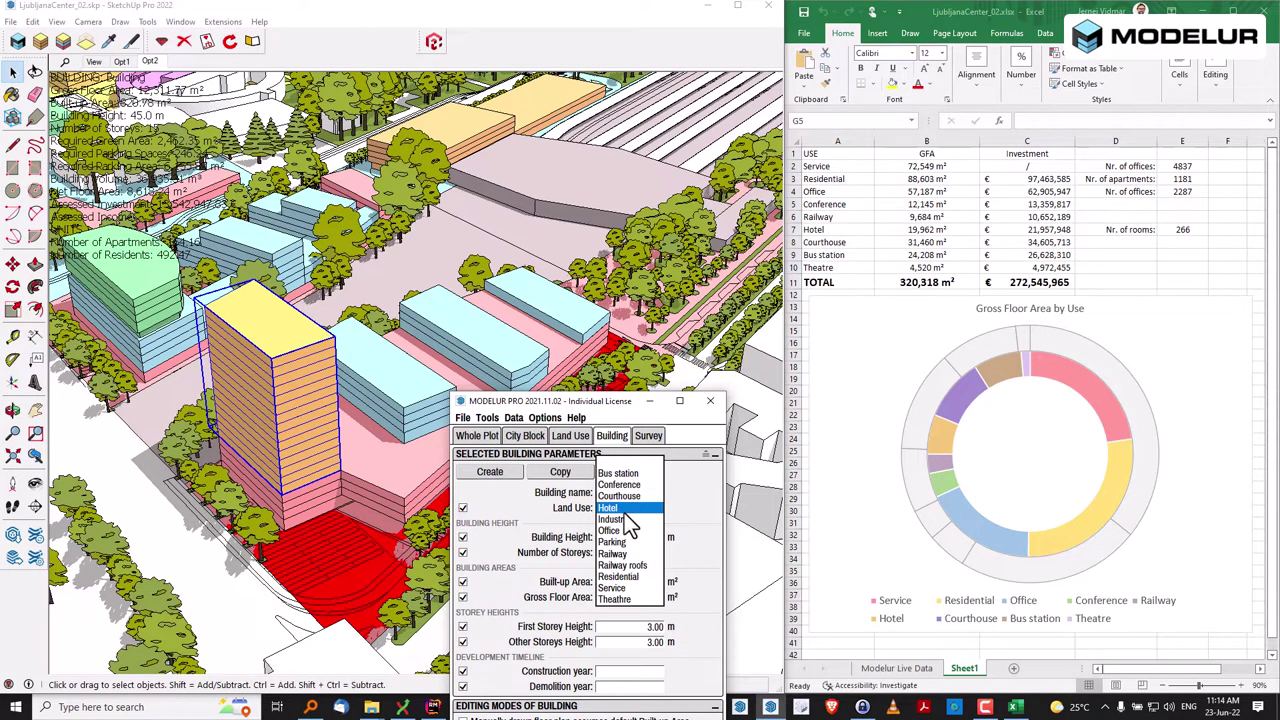
{"action": "left_click", "coordinate": [620, 577]}
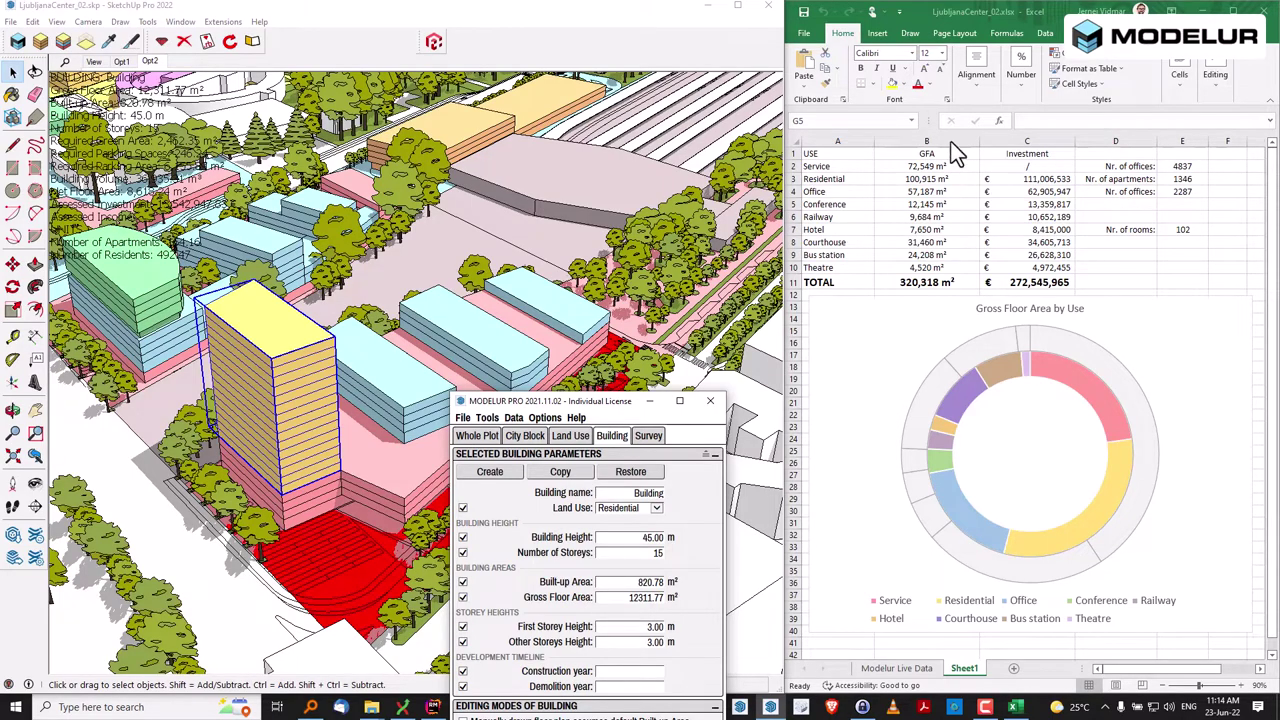
Step: Orbit out to view the whole city and move the Building parameters panel aside
{"action": "mouse_move", "coordinate": [495, 270]}
{"action": "middle_mouse_down"}
{"action": "mouse_move", "coordinate": [590, 208]}
{"action": "mouse_move", "coordinate": [440, 320]}
{"action": "mouse_move", "coordinate": [465, 345]}
{"action": "middle_mouse_up"}
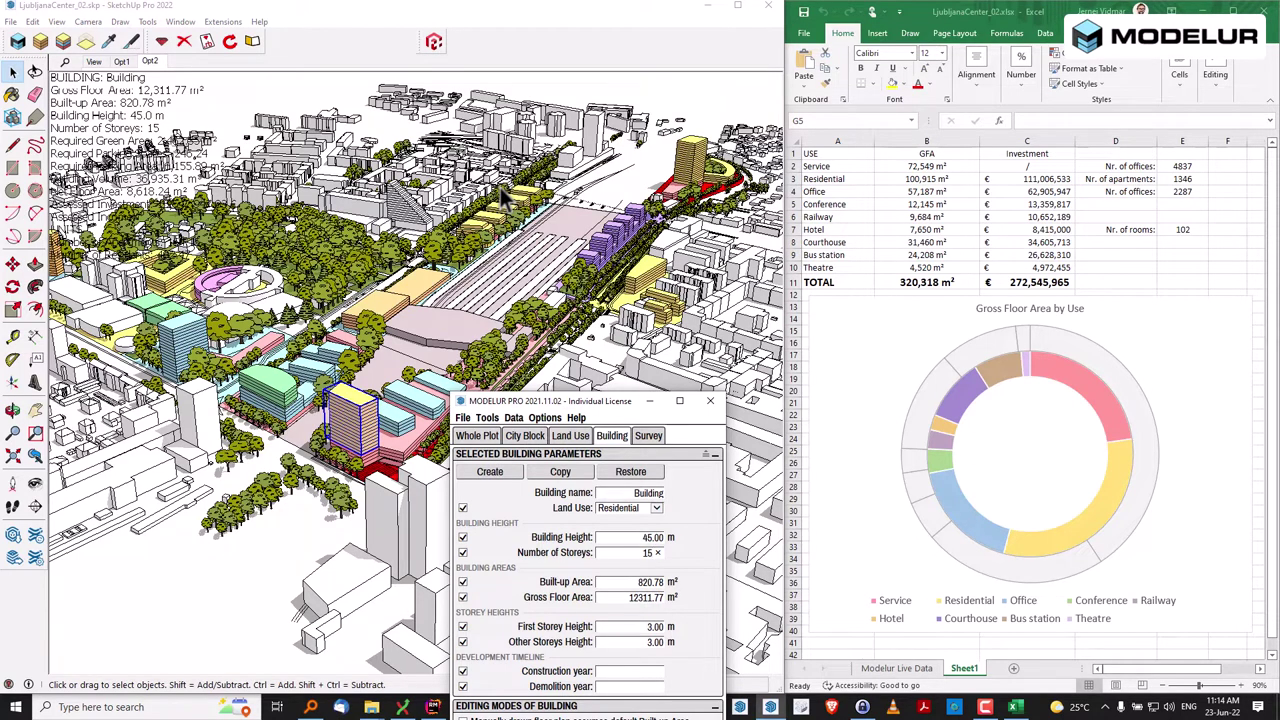
{"action": "left_click_drag", "start_coordinate": [620, 402], "coordinate": [562, 184]}
{"action": "left_click", "coordinate": [557, 706]}
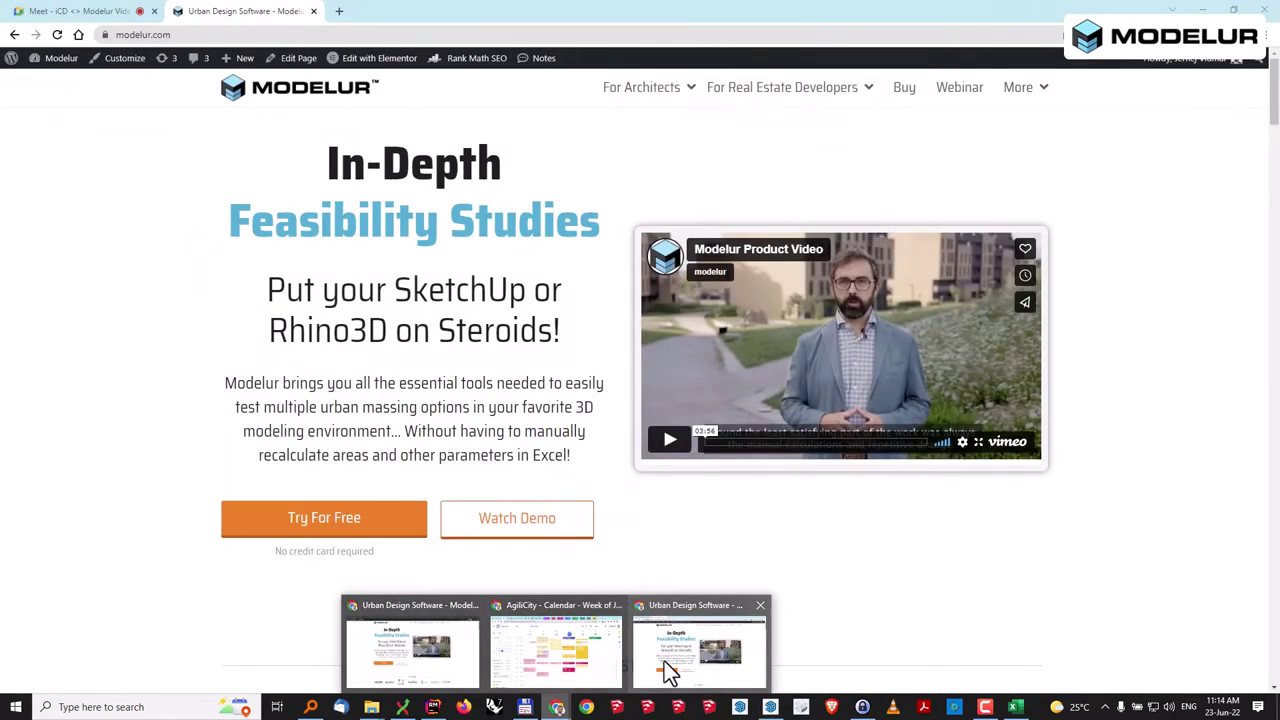
Step: Bring the Chrome window forward and switch to the Google Meet call tab
{"action": "left_click", "coordinate": [666, 674]}
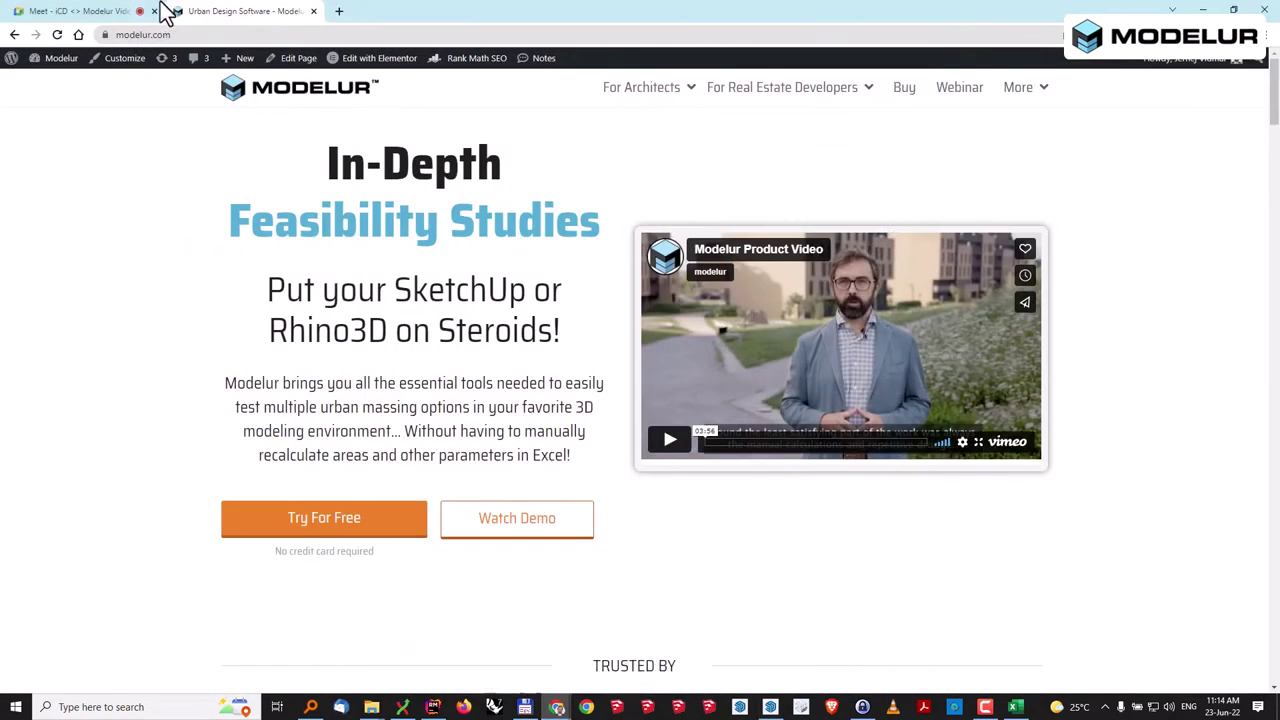
{"action": "left_click", "coordinate": [104, 17]}
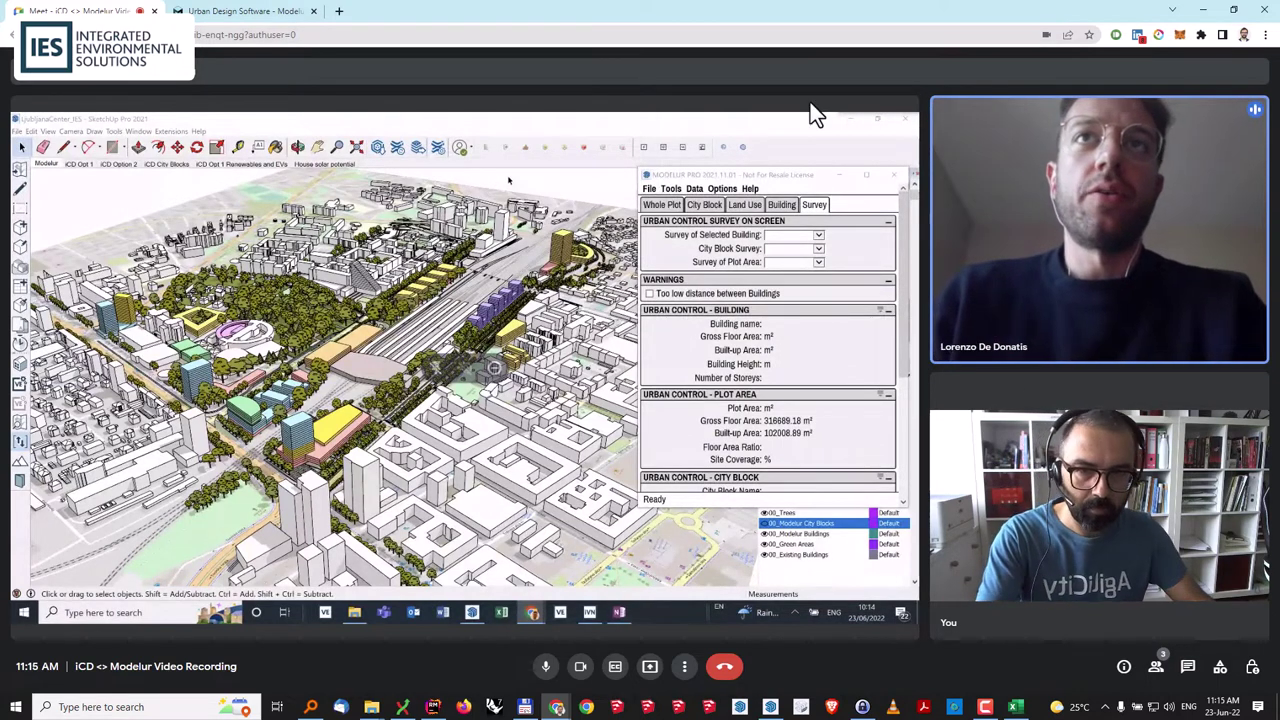
Step: Put Chrome into full screen with F11 to watch the shared SketchUp model
{"action": "key", "text": "F11"}
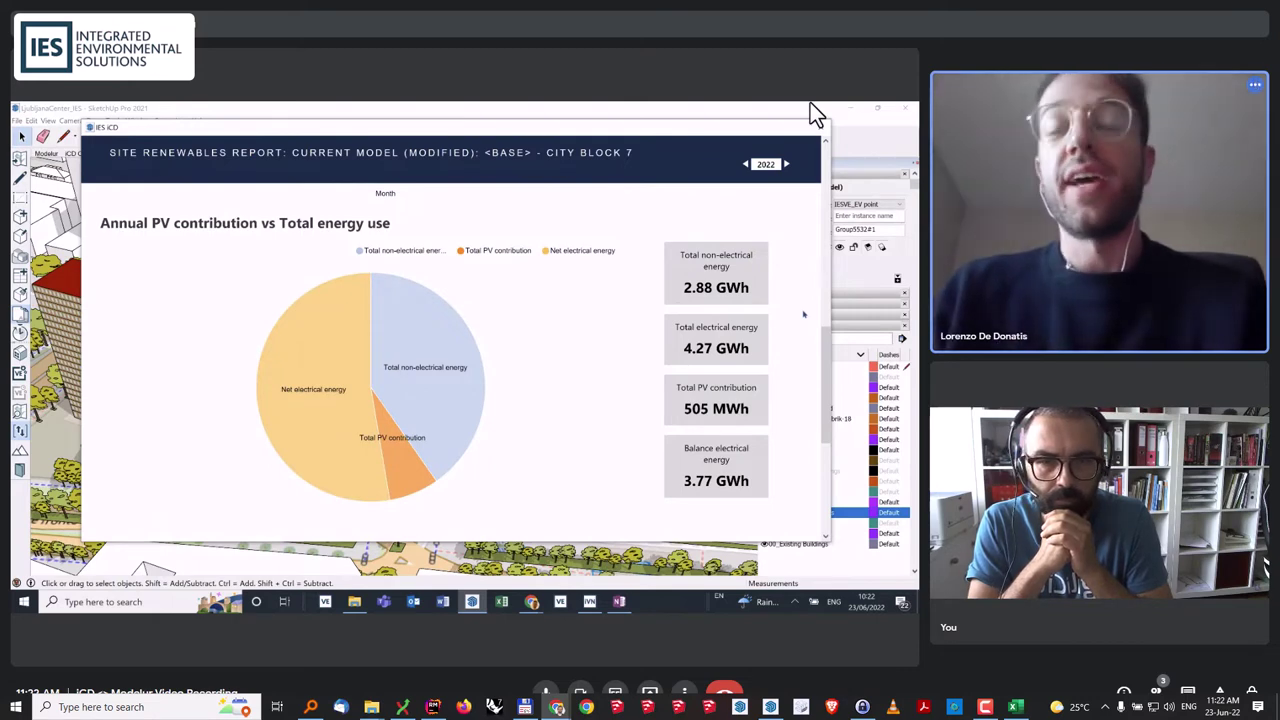
Step: Scroll down to the Annual Carbon Emissions chart and inspect the 262 tCO2e PV offset slice
{"action": "scroll", "coordinate": [803, 314], "scroll_direction": "down", "scroll_amount": 5}
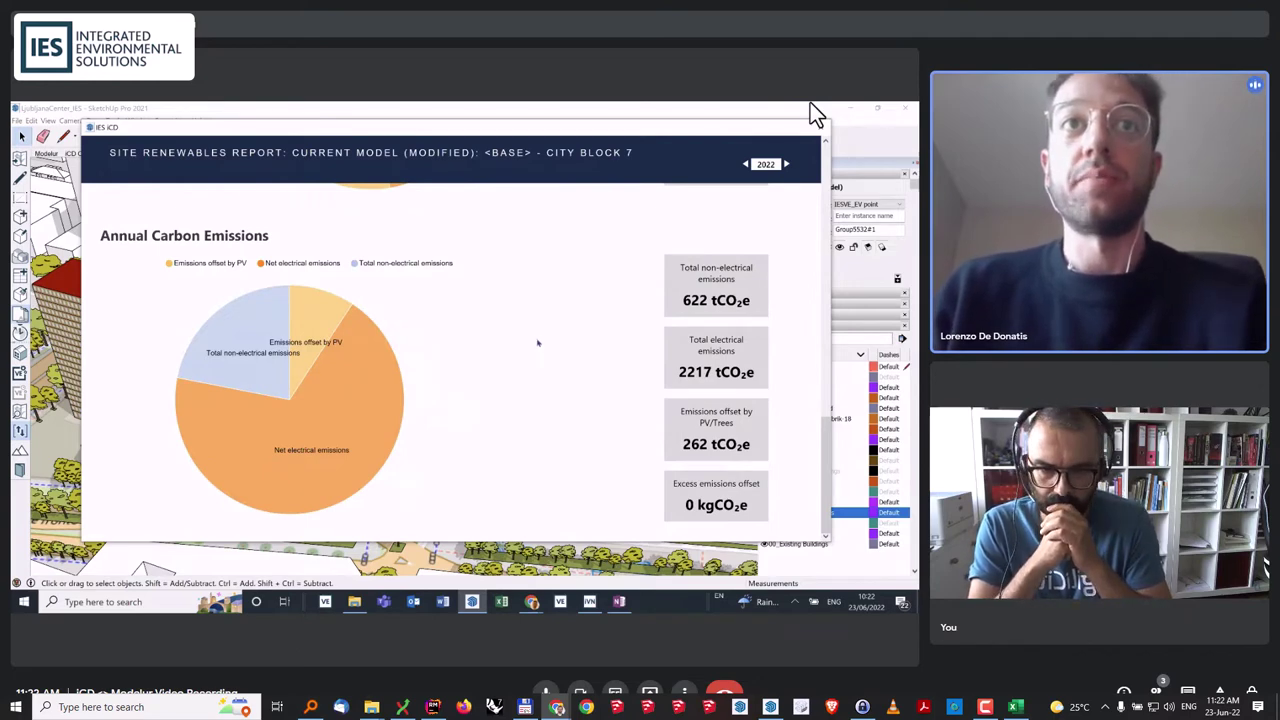
{"action": "mouse_move", "coordinate": [314, 310]}
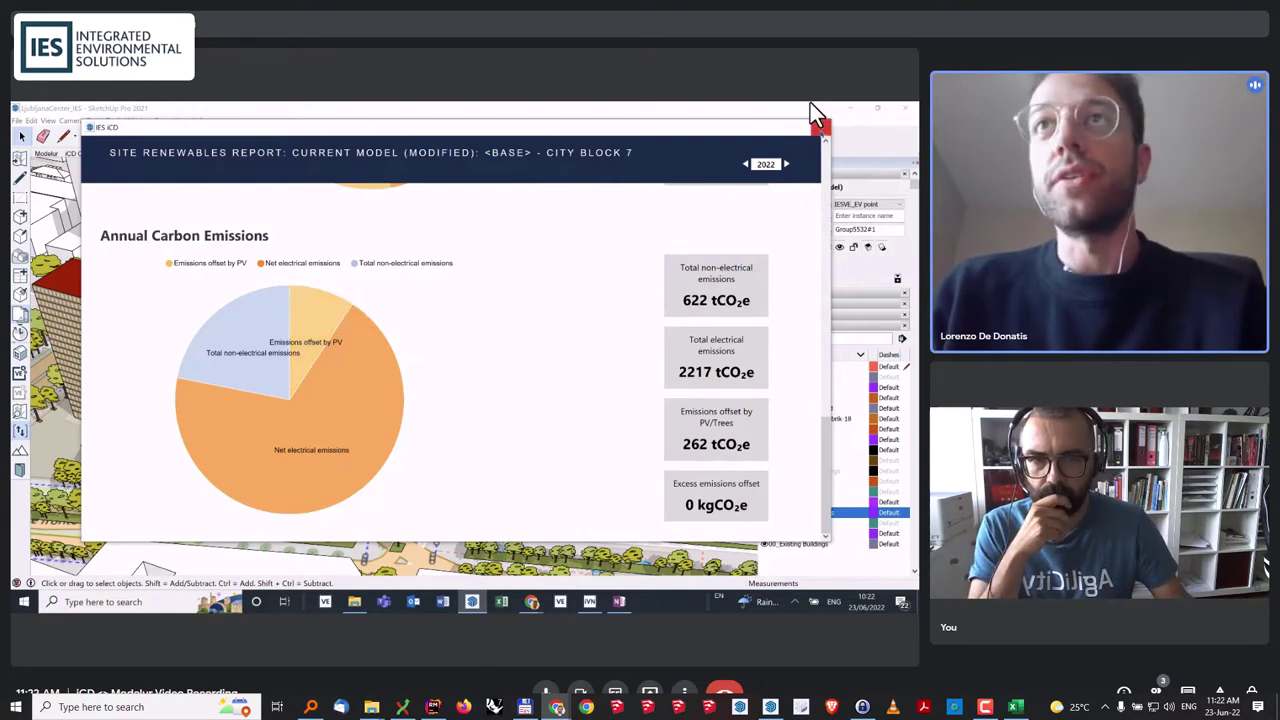
Step: Close the Site Renewables report window in IES iCD
{"action": "left_click", "coordinate": [820, 124]}
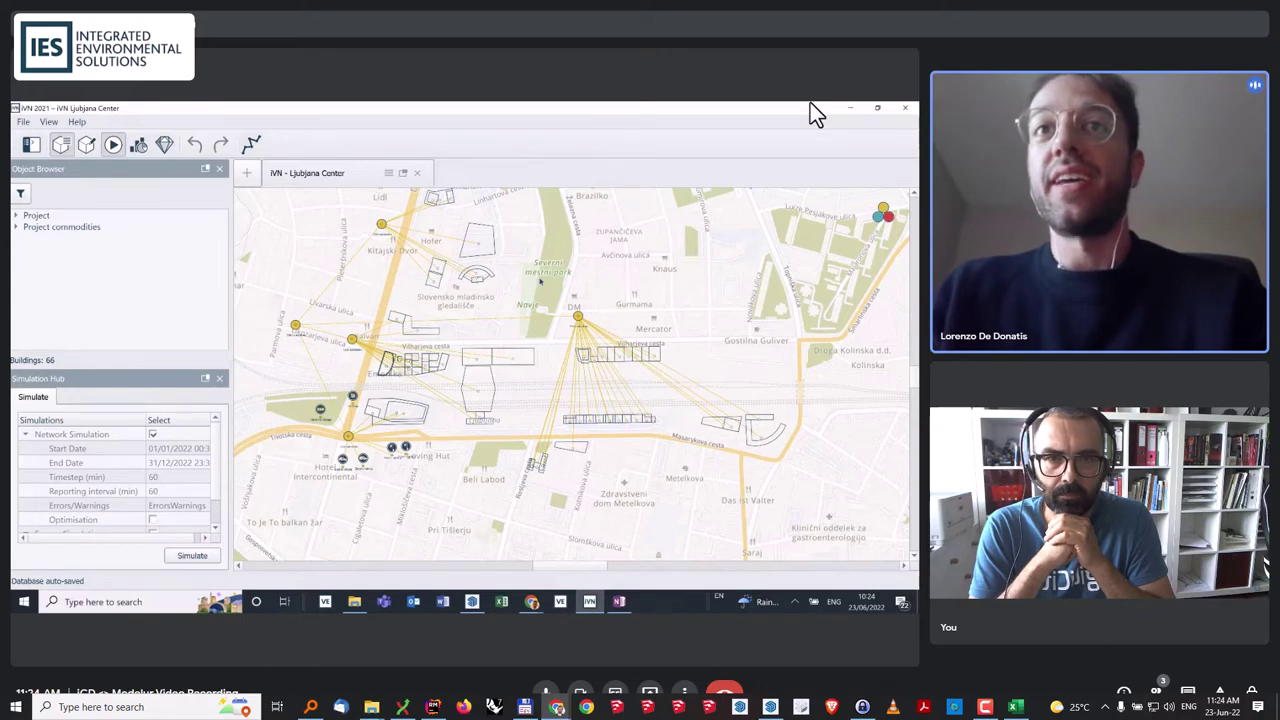
Step: Zoom into the Ljubljana Center network map in IES iVN
{"action": "scroll", "coordinate": [275, 366], "scroll_direction": "up", "scroll_amount": 1}
{"action": "scroll", "coordinate": [275, 366], "scroll_direction": "up", "scroll_amount": 3}
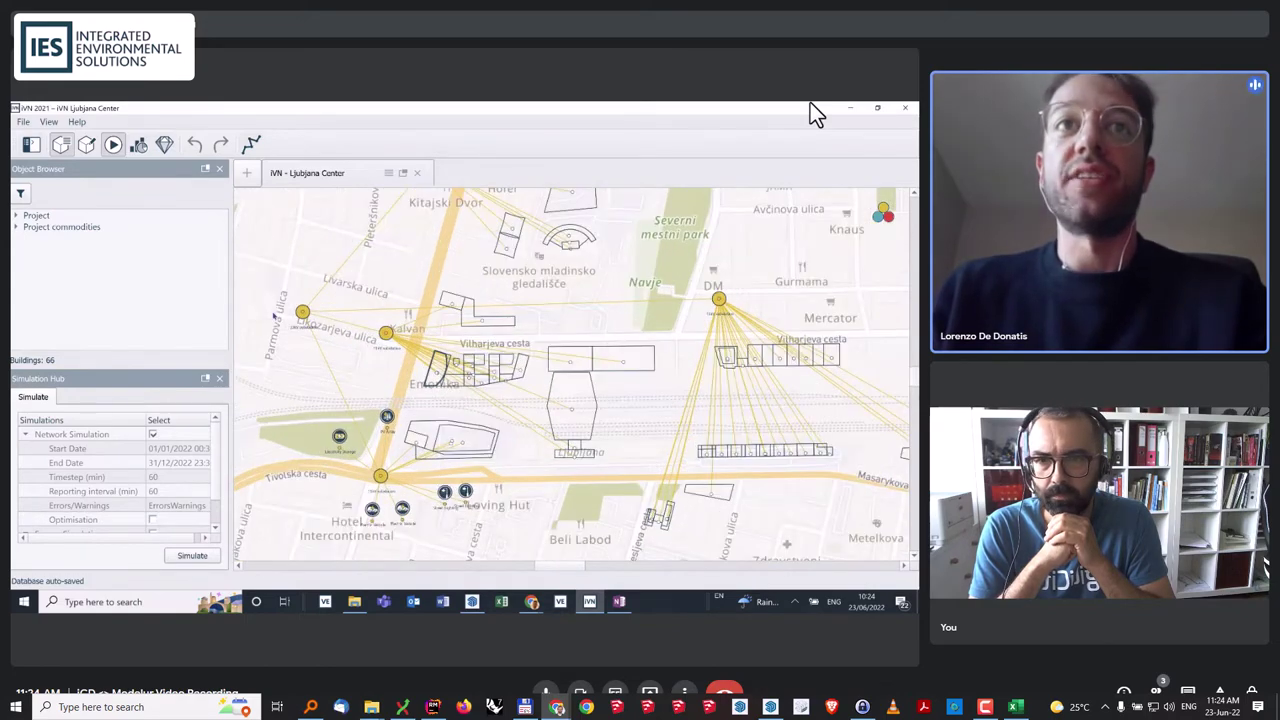